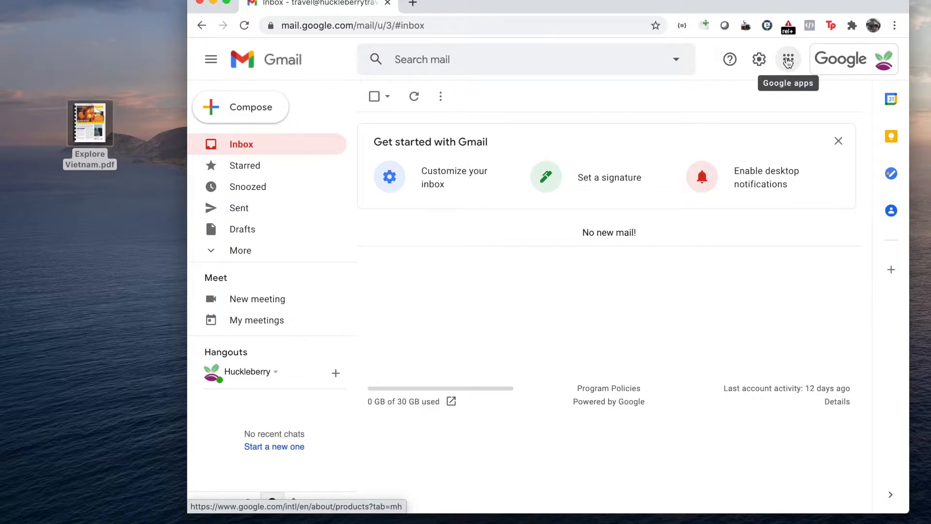
Switch from Gmail to Google Drive and create a folder named Itineraries in My Drive.
{"action": "left_click", "coordinate": [788, 61]}
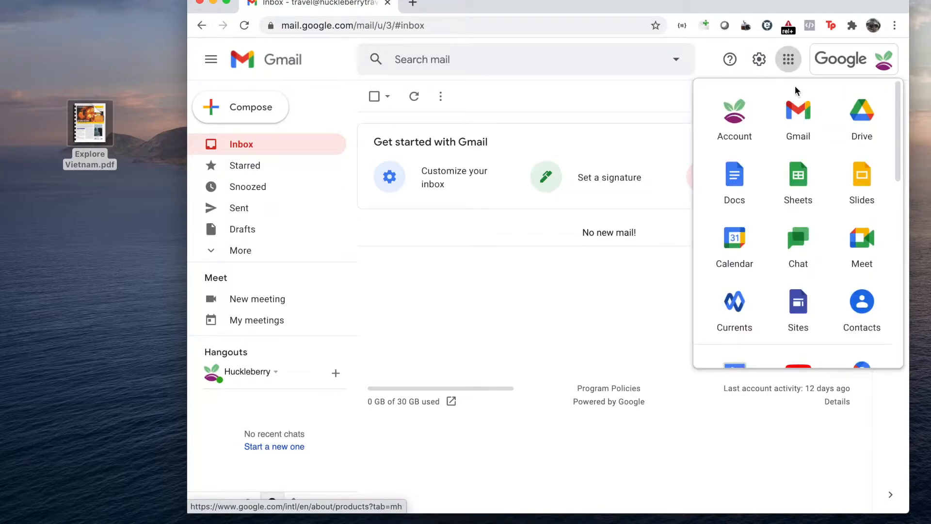
{"action": "left_click", "coordinate": [863, 125]}
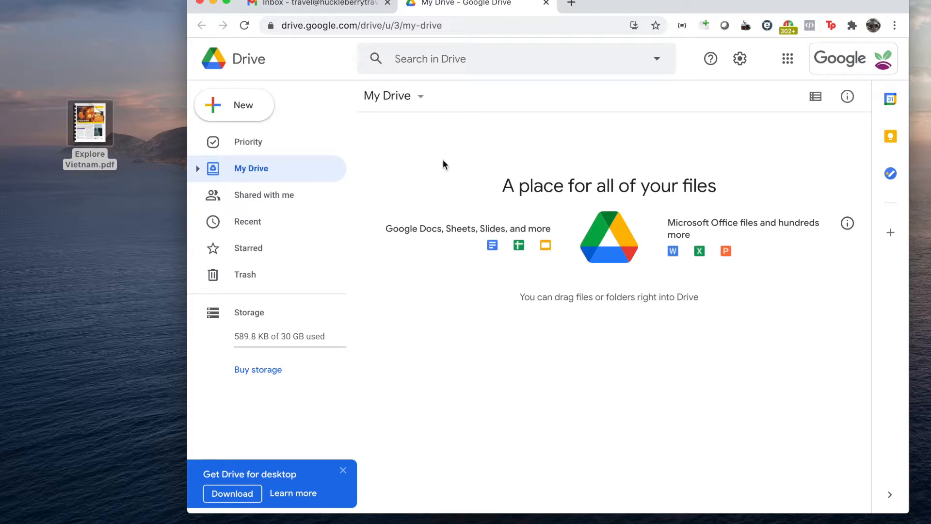
{"action": "left_click", "coordinate": [242, 113]}
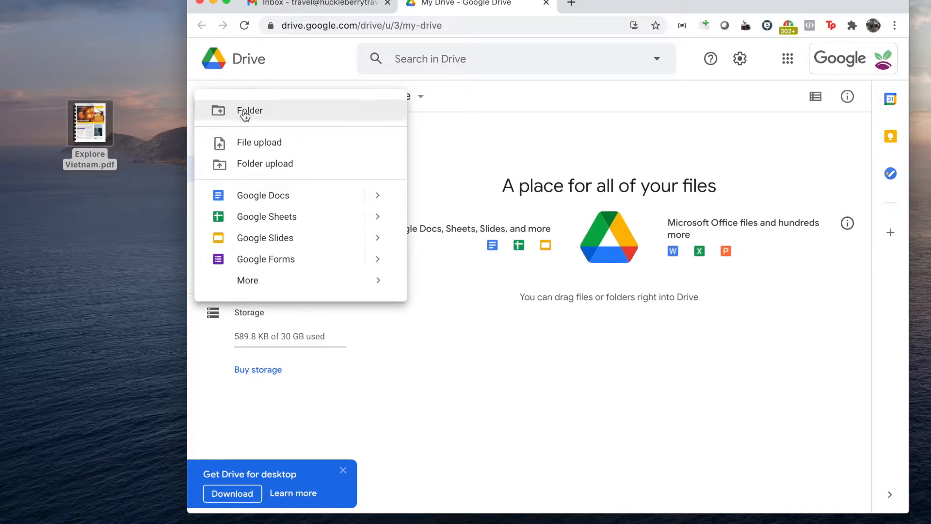
{"action": "left_click", "coordinate": [245, 113]}
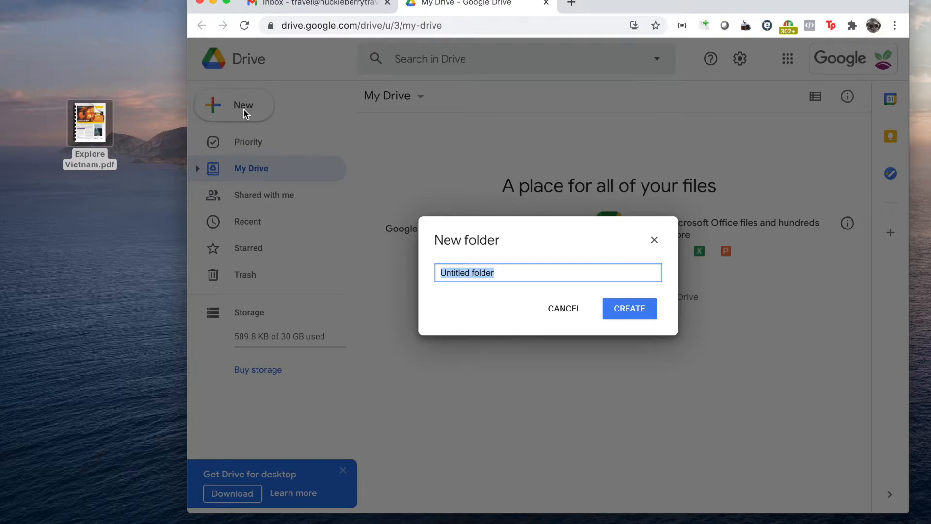
{"action": "type", "text": "Itineraries"}
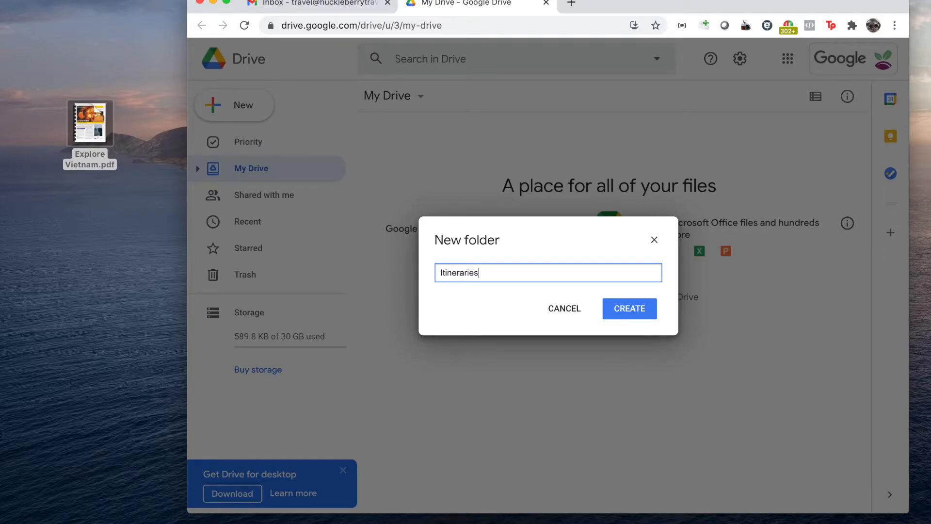
{"action": "key", "text": "Return"}
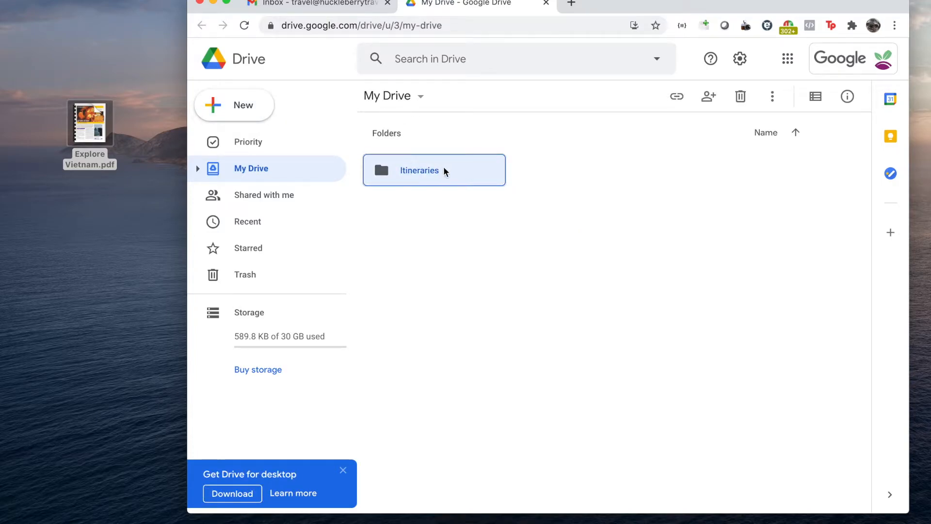
Create a second folder named BusinessDocs in My Drive.
{"action": "left_click", "coordinate": [262, 102]}
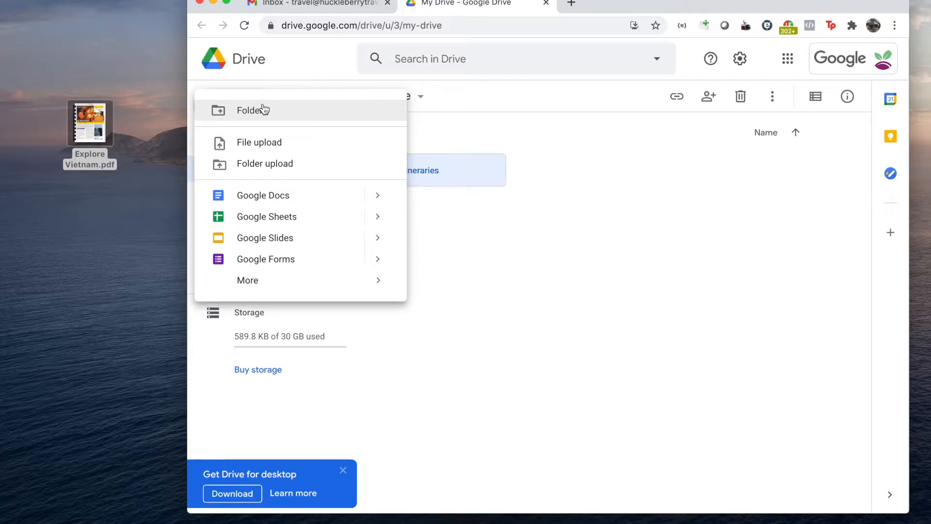
{"action": "left_click", "coordinate": [260, 113]}
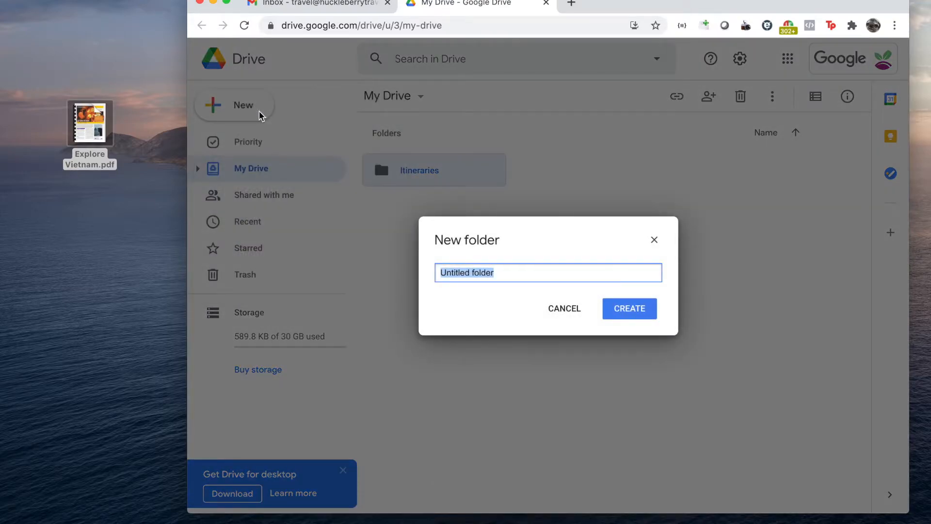
{"action": "type", "text": "Bussin"}
{"action": "key", "text": "BackSpace"}
{"action": "key", "text": "BackSpace"}
{"action": "key", "text": "BackSpace"}
{"action": "key", "text": "BackSpace"}
{"action": "type", "text": "sin"}
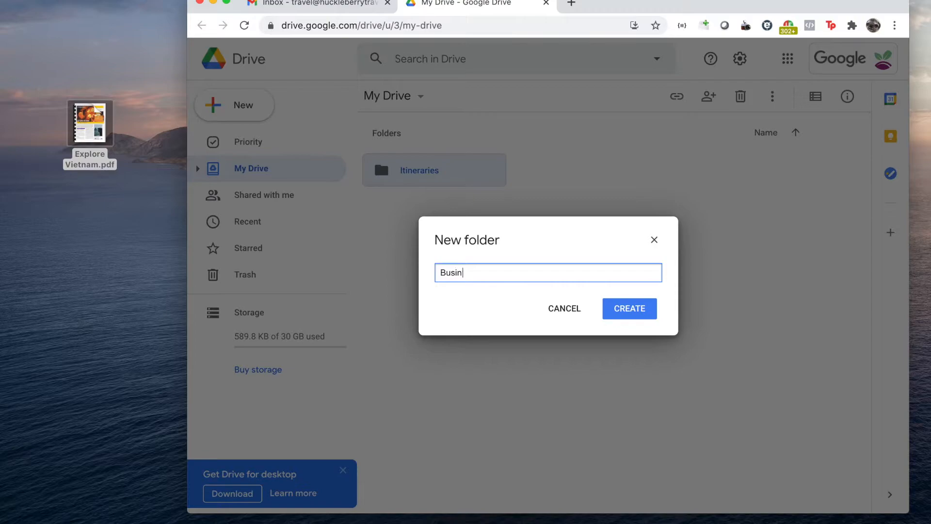
{"action": "type", "text": "essDocs"}
{"action": "key", "text": "Return"}
Create a third folder named Photos in My Drive.
{"action": "left_click", "coordinate": [231, 110]}
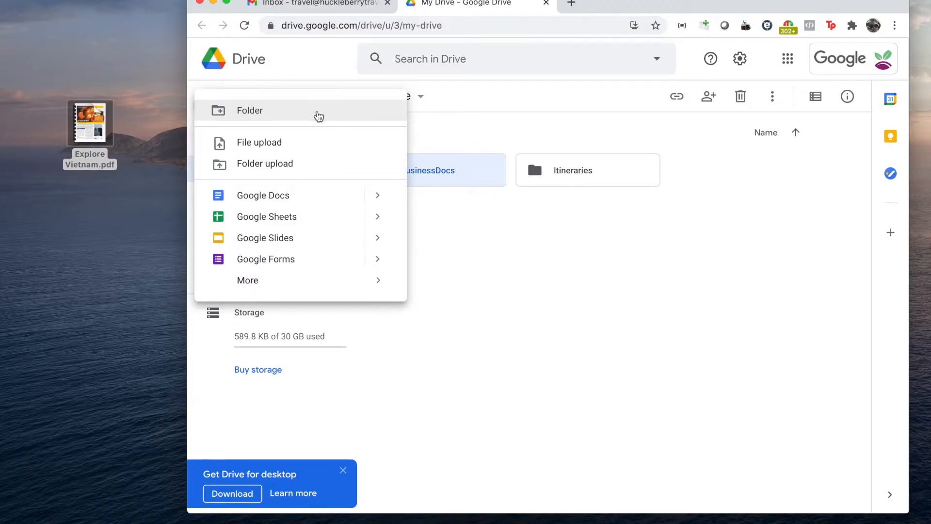
{"action": "left_click", "coordinate": [319, 115]}
{"action": "type", "text": "Photos"}
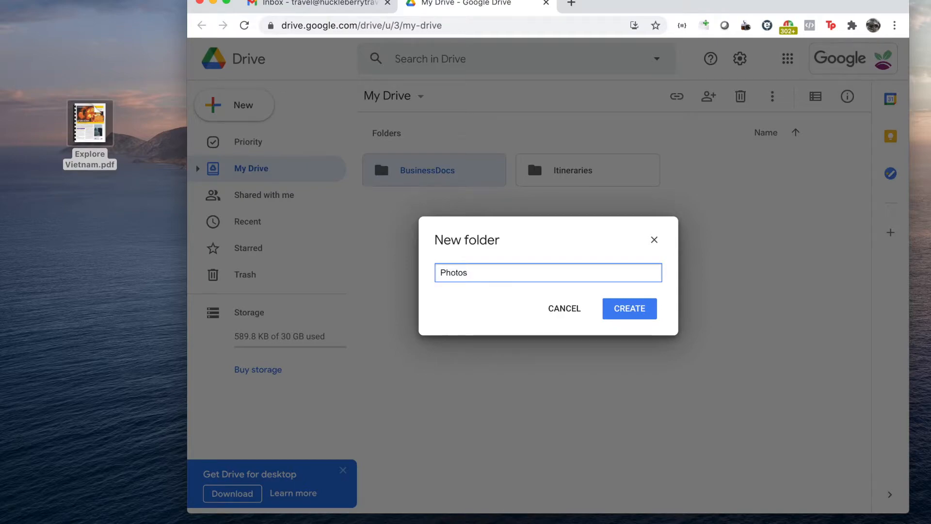
{"action": "left_click", "coordinate": [629, 315]}
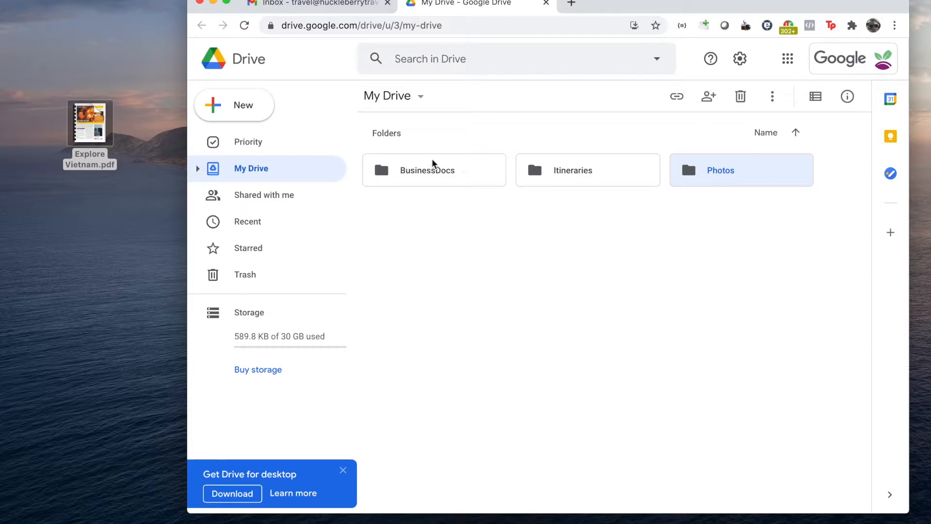
Switch My Drive to list view and open the Itineraries folder.
{"action": "left_click", "coordinate": [816, 96]}
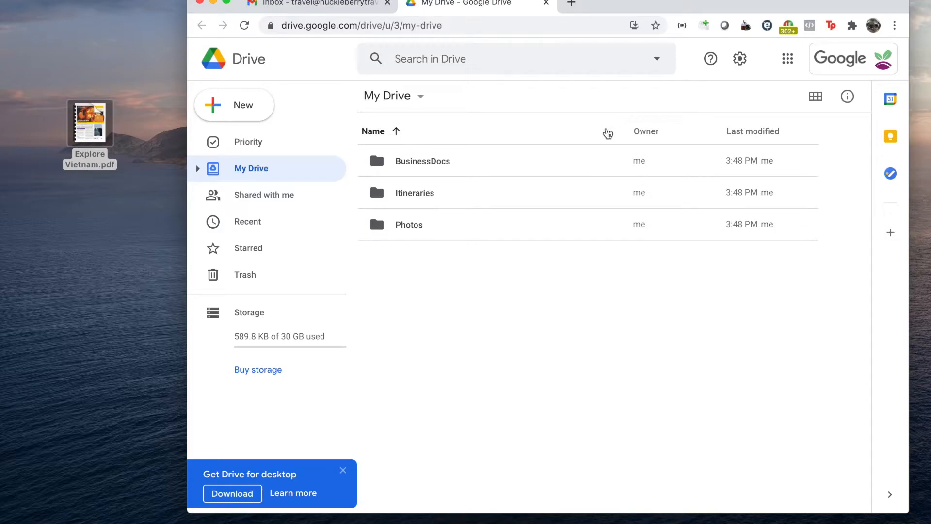
{"action": "double_click", "coordinate": [406, 194]}
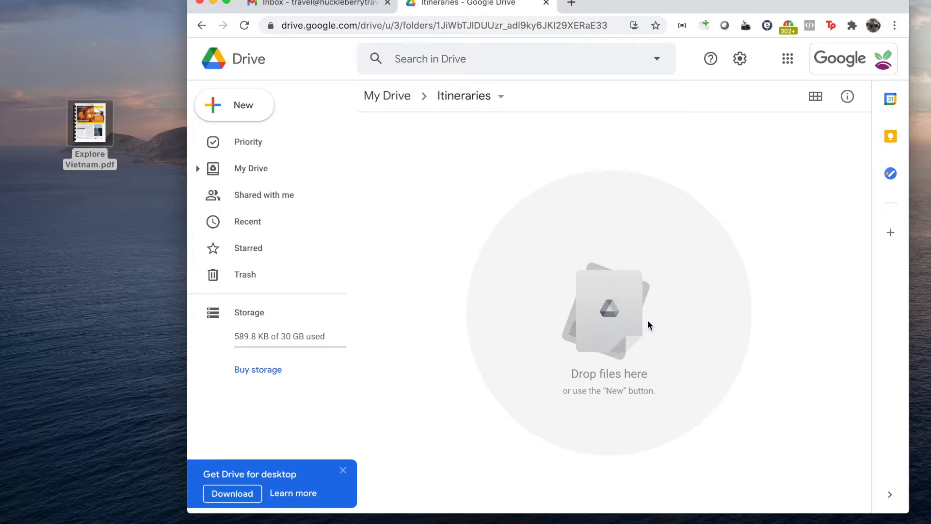
{"action": "left_click", "coordinate": [229, 112]}
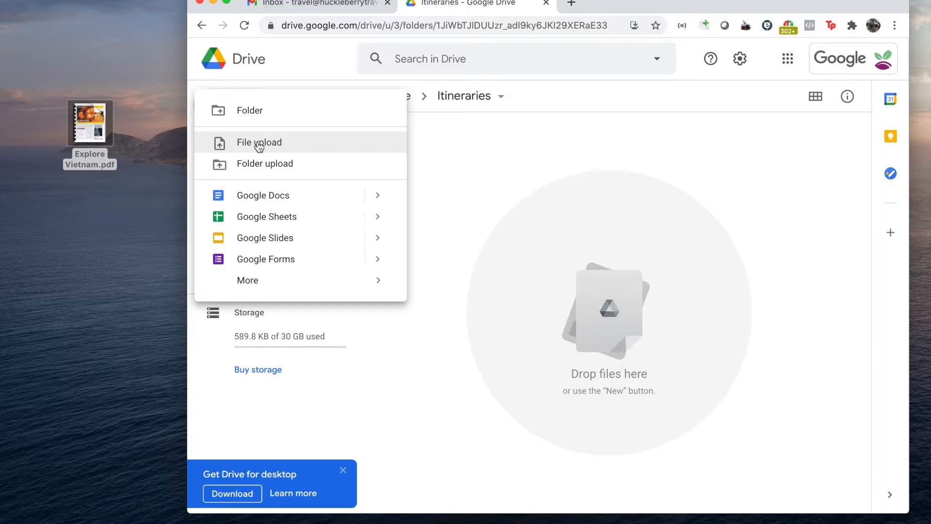
{"action": "left_click", "coordinate": [260, 144]}
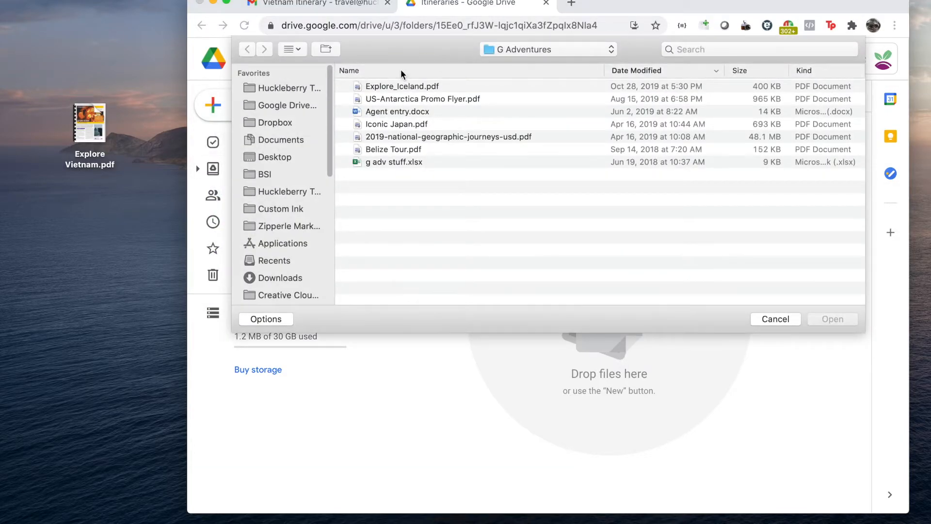
{"action": "left_click", "coordinate": [776, 319]}
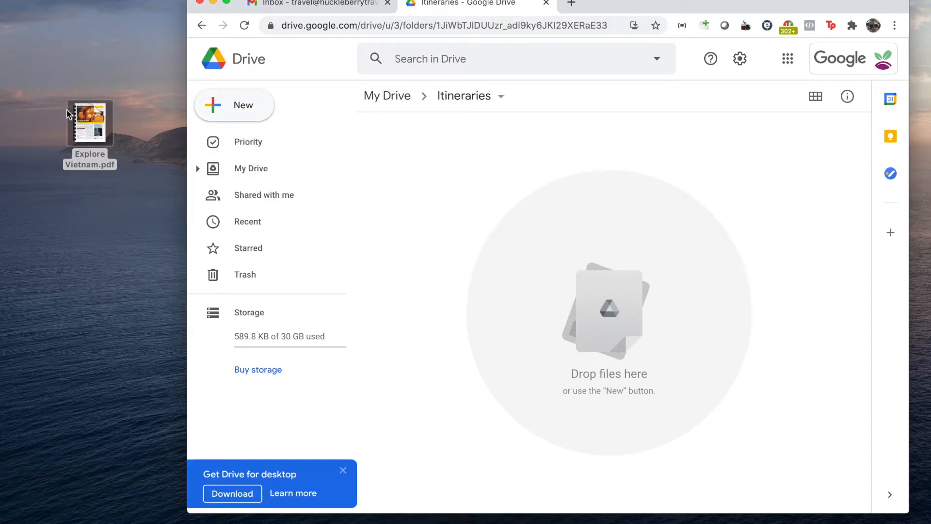
Upload Explore Vietnam.pdf from the desktop into the Itineraries folder.
{"action": "mouse_move", "coordinate": [88, 138]}
{"action": "left_click_drag", "start_coordinate": [85, 118], "coordinate": [609, 301]}
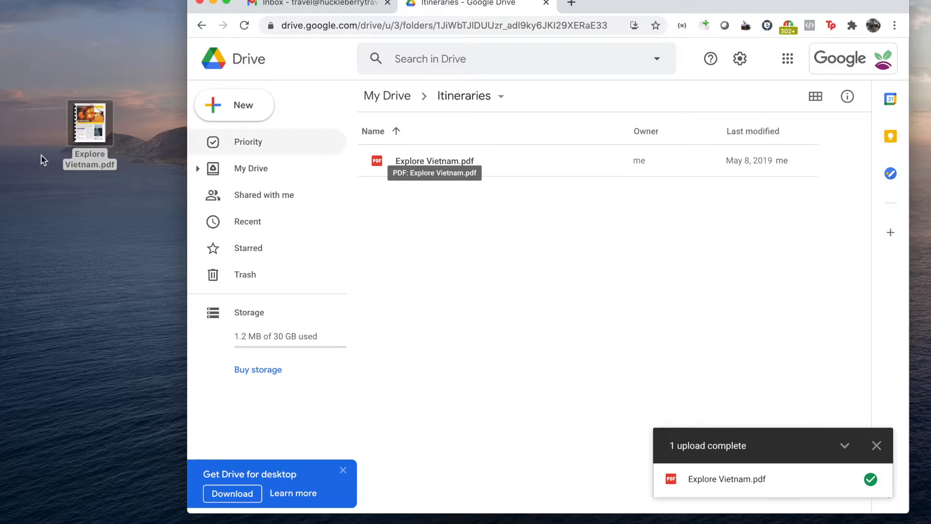
Preview the uploaded Explore Vietnam.pdf, look through its pages and return to the Itineraries folder.
{"action": "double_click", "coordinate": [455, 163]}
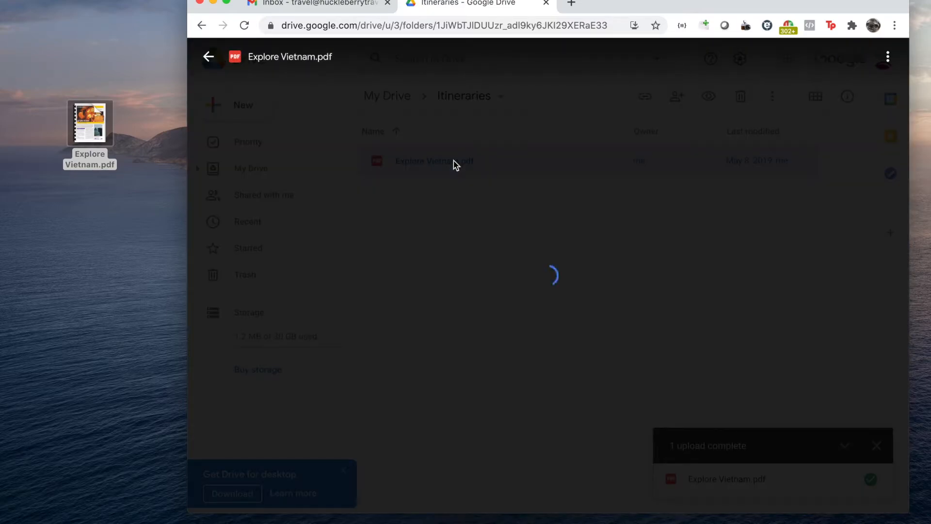
{"action": "scroll", "coordinate": [609, 263], "scroll_direction": "down", "scroll_amount": 5}
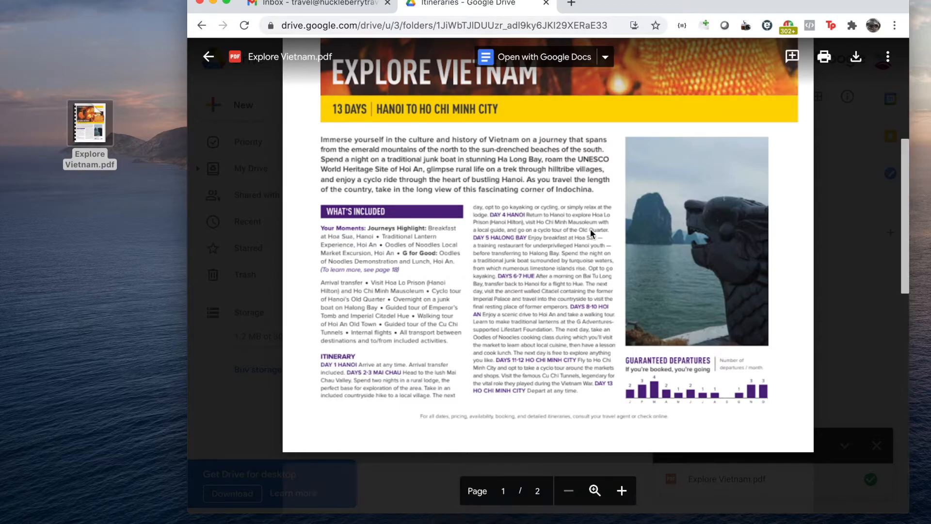
{"action": "scroll", "coordinate": [591, 229], "scroll_direction": "down", "scroll_amount": 10}
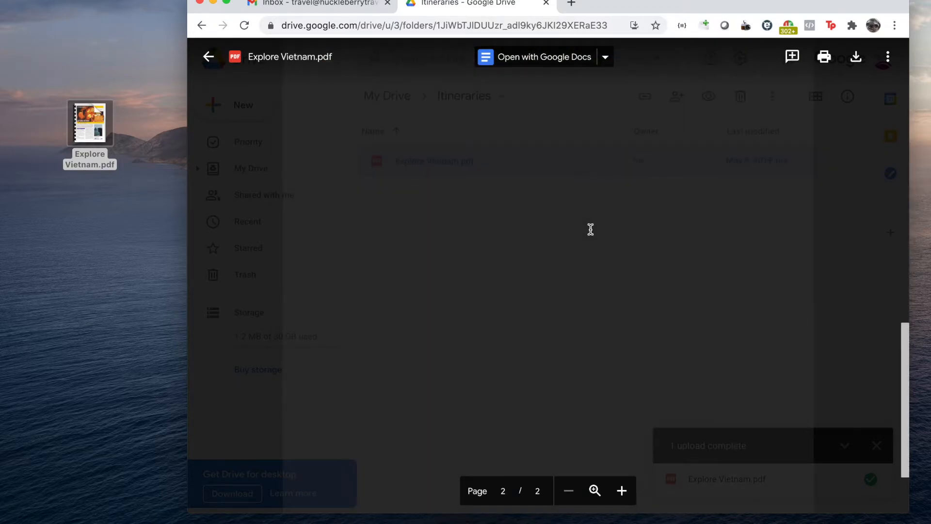
{"action": "scroll", "coordinate": [590, 230], "scroll_direction": "up", "scroll_amount": 10}
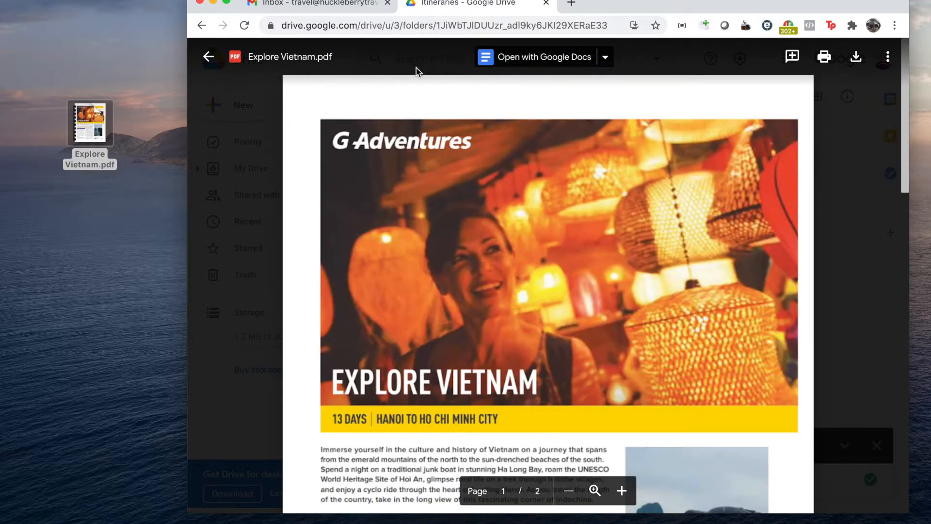
{"action": "left_click", "coordinate": [208, 57]}
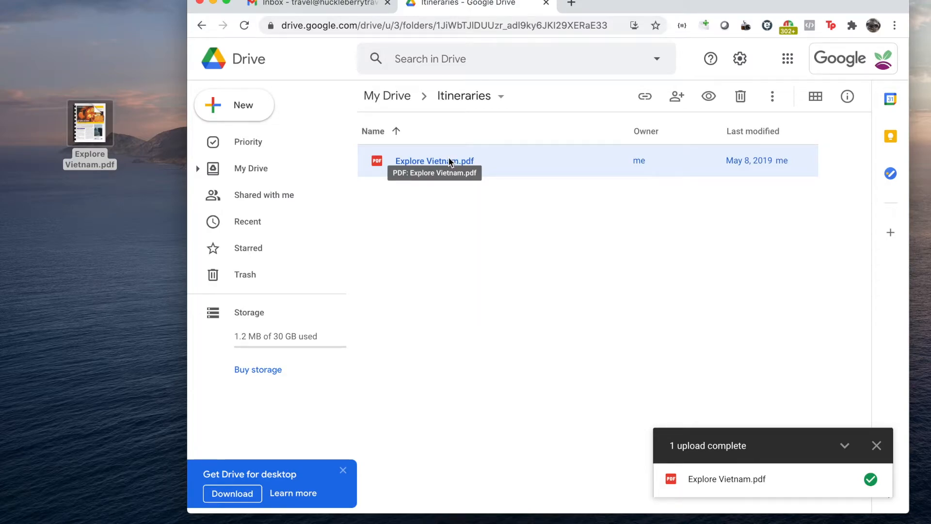
Open the sharing settings of Explore Vietnam.pdf and set its link access to Anyone with the link.
{"action": "right_click", "coordinate": [417, 155]}
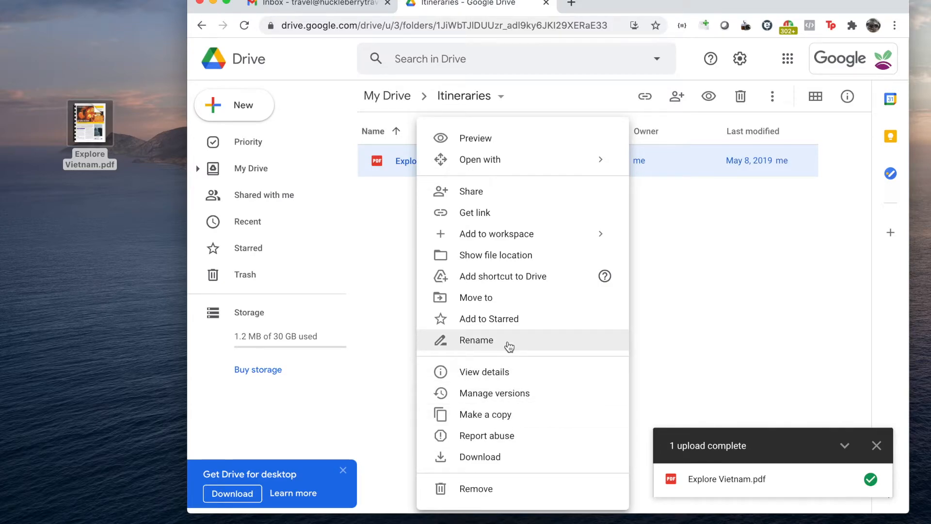
{"action": "left_click", "coordinate": [481, 191]}
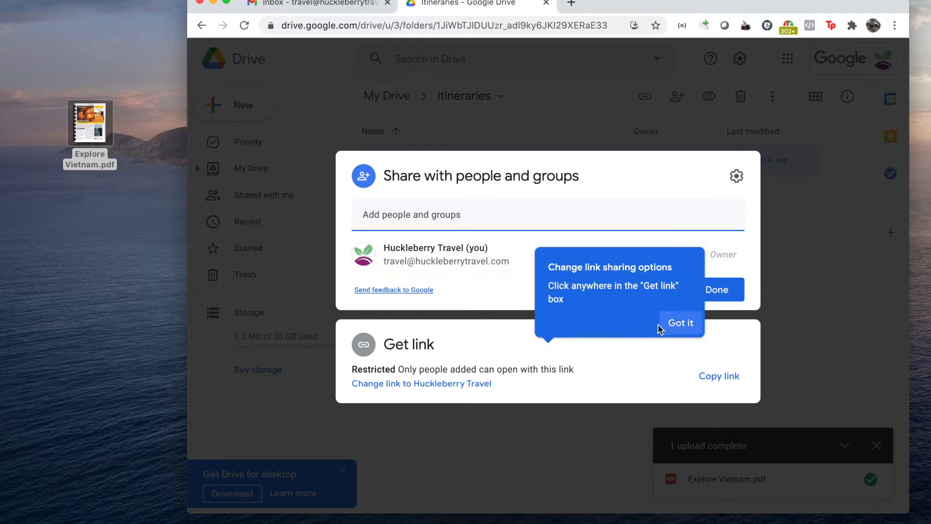
{"action": "left_click", "coordinate": [678, 326]}
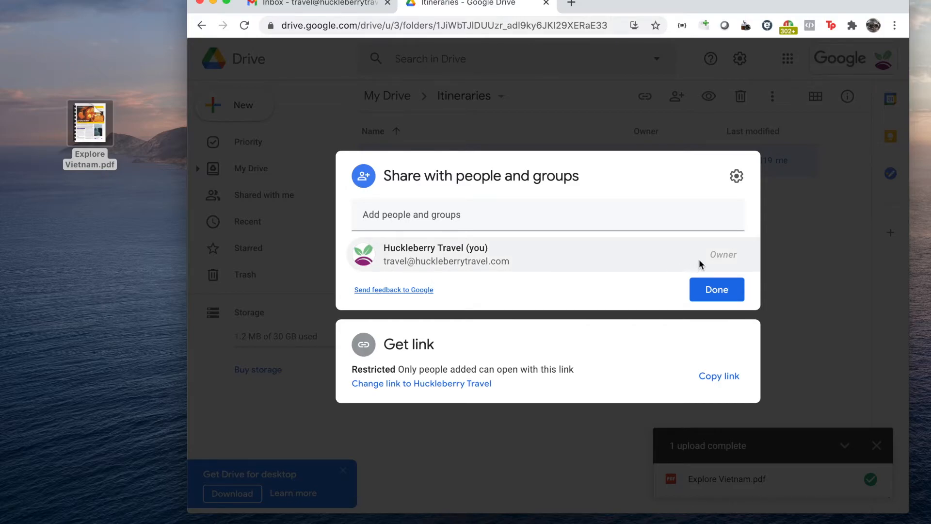
{"action": "mouse_move", "coordinate": [696, 264]}
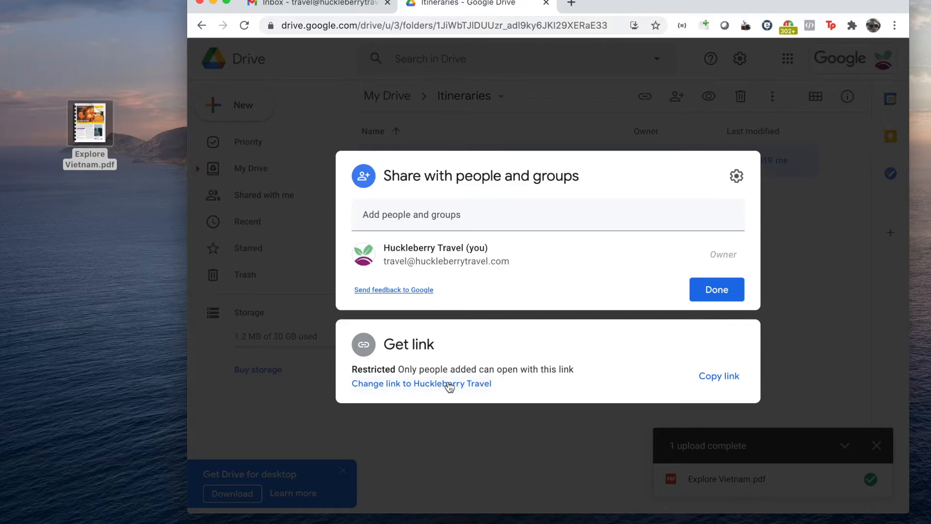
{"action": "left_click", "coordinate": [421, 385]}
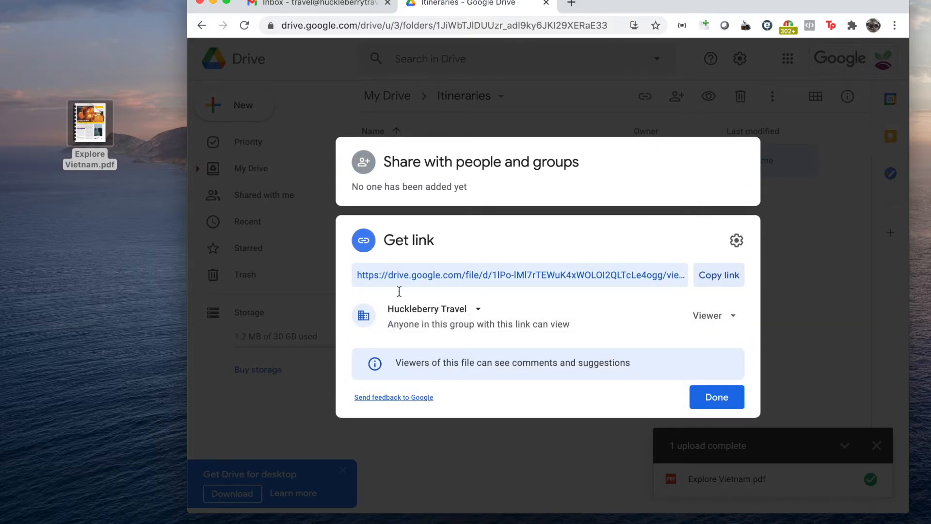
{"action": "left_click", "coordinate": [467, 315]}
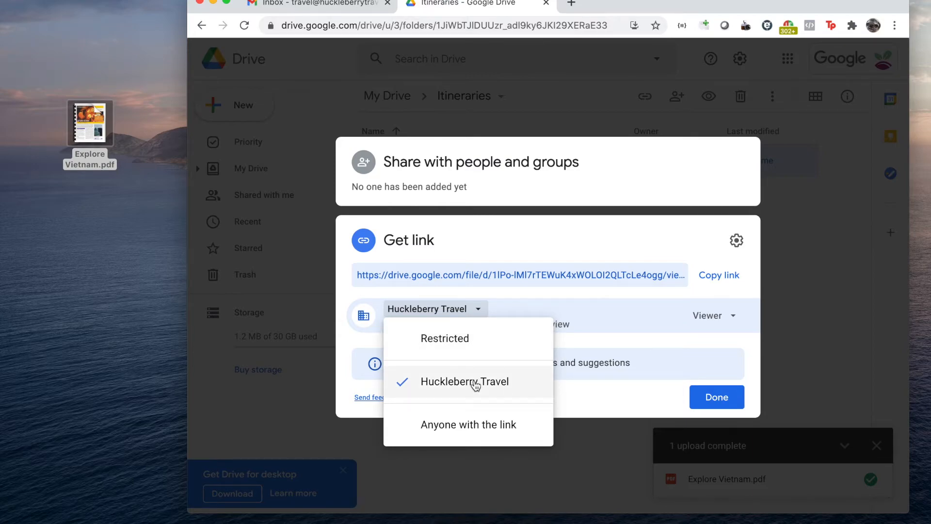
{"action": "left_click", "coordinate": [464, 431]}
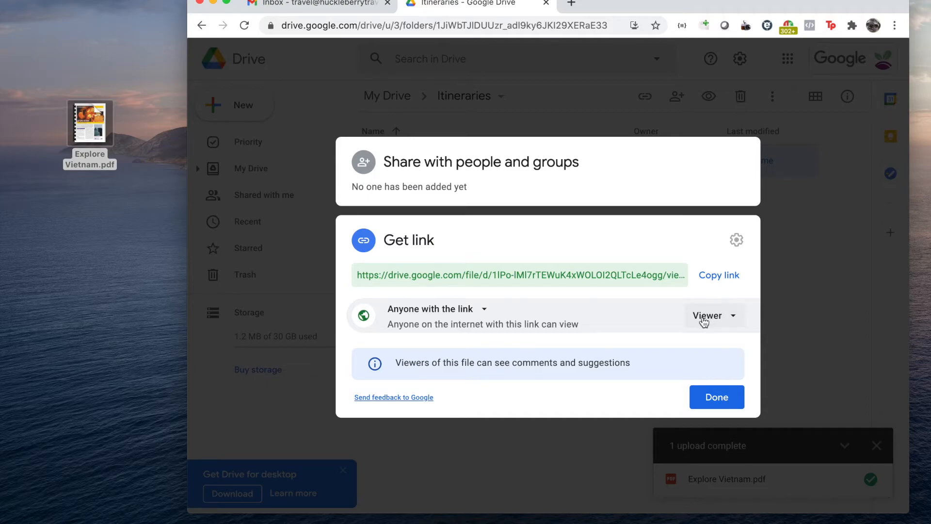
Keep the link role as Viewer, copy the sharing link and finish sharing.
{"action": "left_click", "coordinate": [706, 317]}
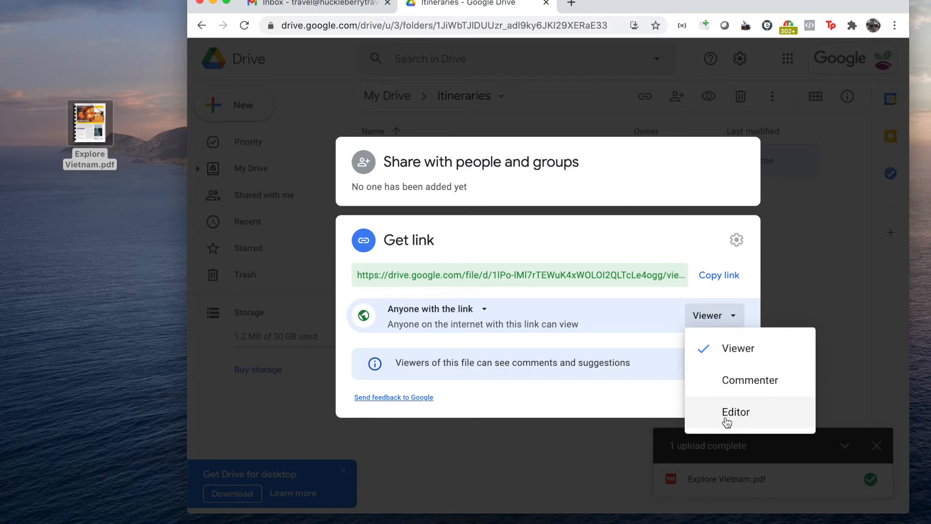
{"action": "left_click", "coordinate": [728, 350]}
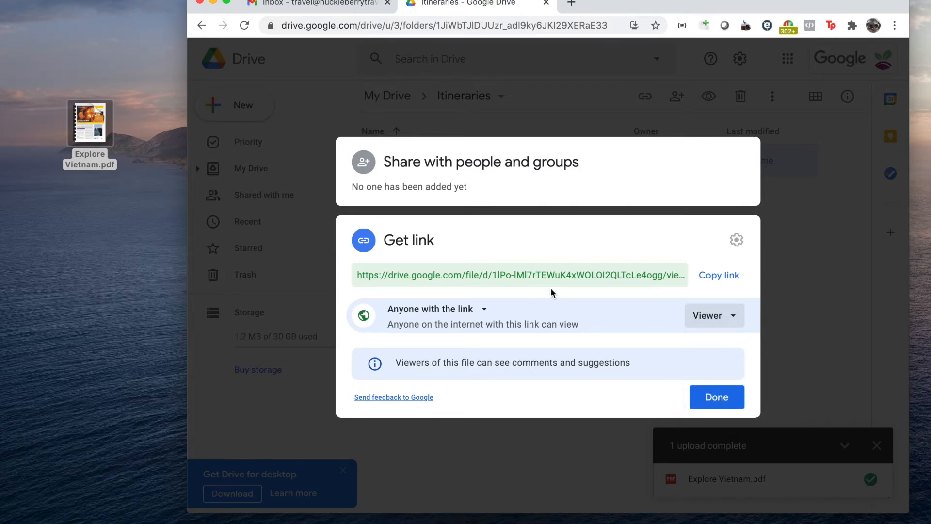
{"action": "left_click", "coordinate": [723, 278]}
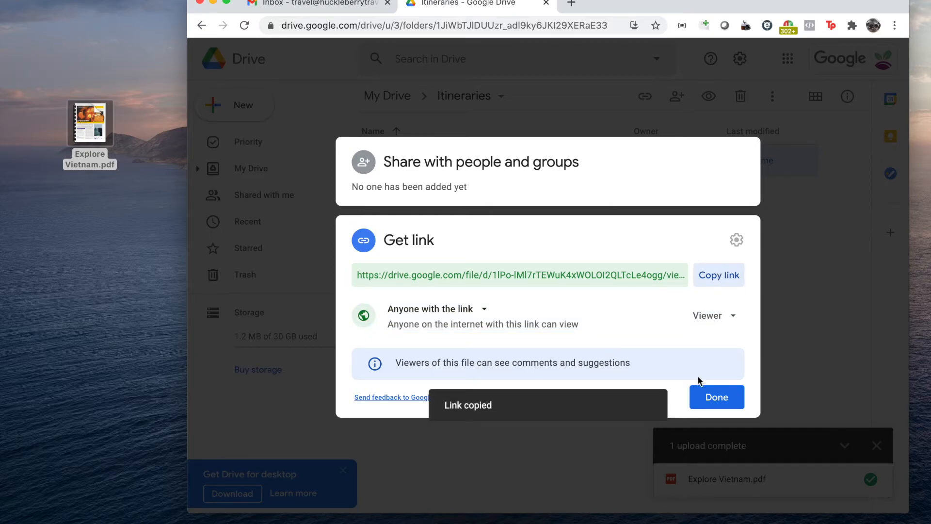
{"action": "left_click", "coordinate": [711, 403]}
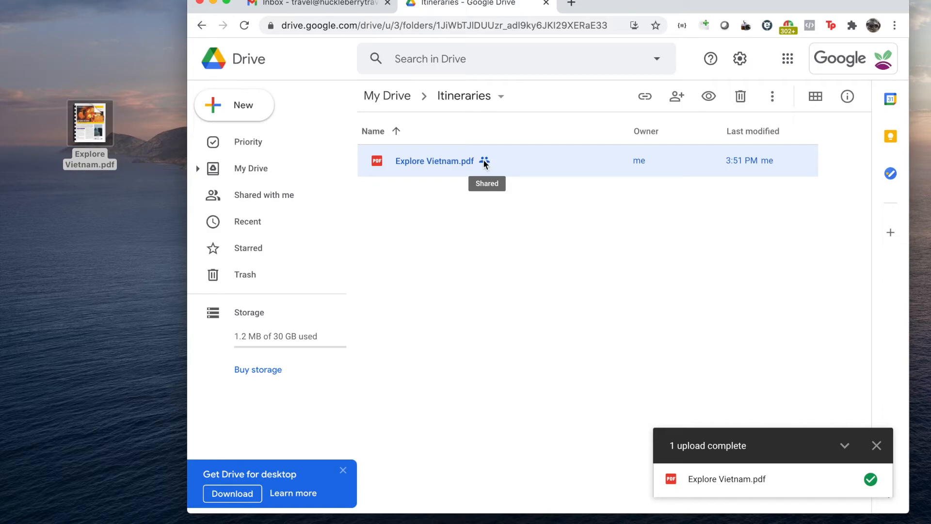
Switch to Gmail and start a new message addressed to Huckleberry Travel's own travel mailbox.
{"action": "left_click", "coordinate": [319, 5]}
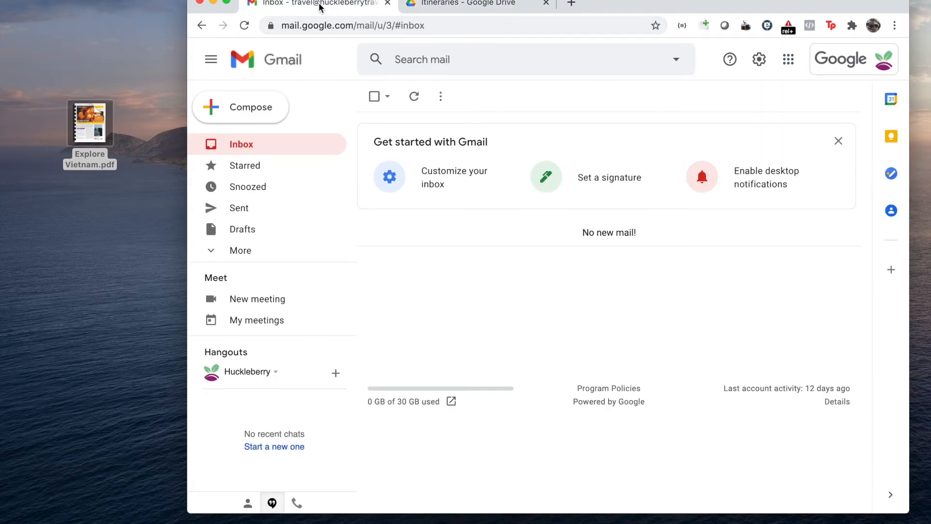
{"action": "left_click", "coordinate": [251, 113]}
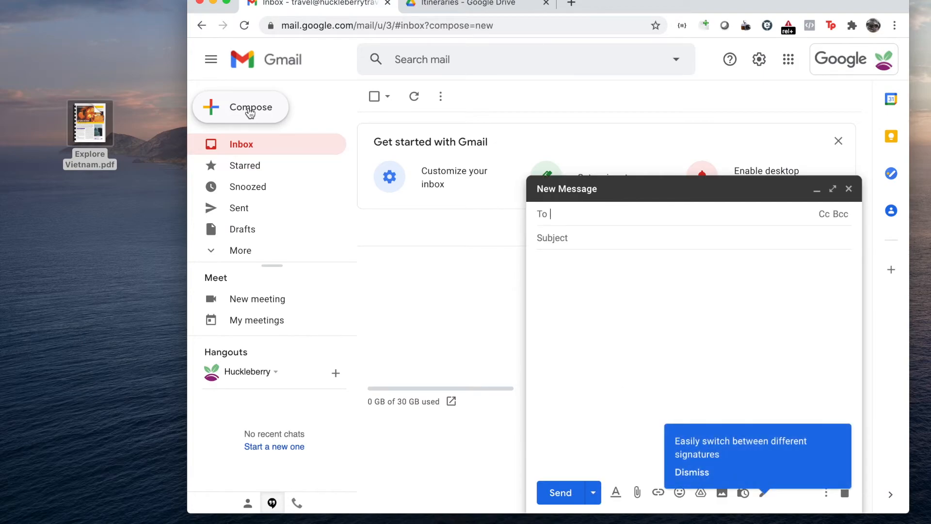
{"action": "type", "text": "travel"}
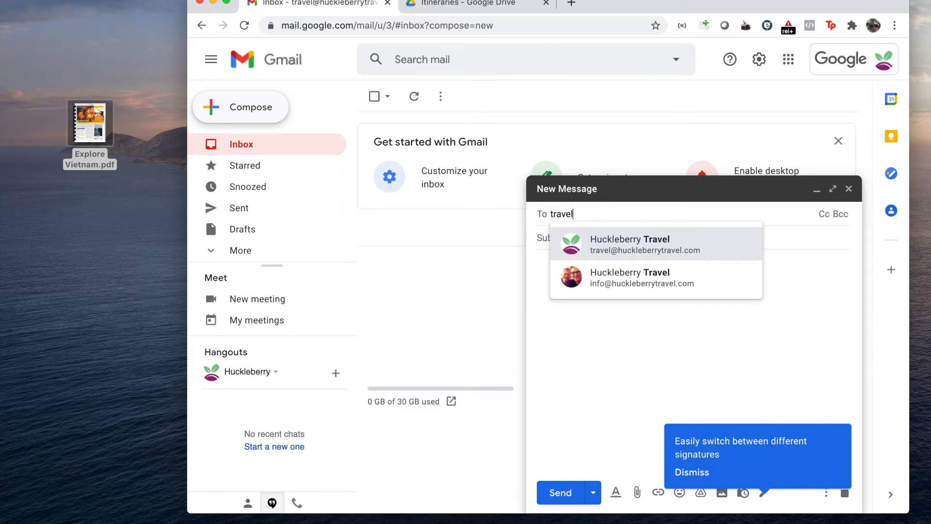
{"action": "left_click", "coordinate": [666, 242]}
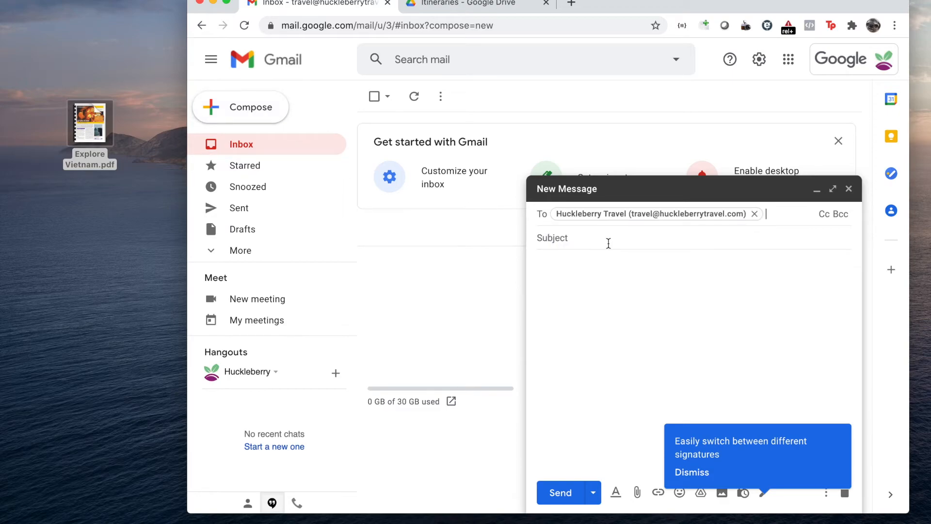
Give the message the subject "Vietnam Itinerary" and the body text "Here is the itinerary".
{"action": "type", "text": "Vietname"}
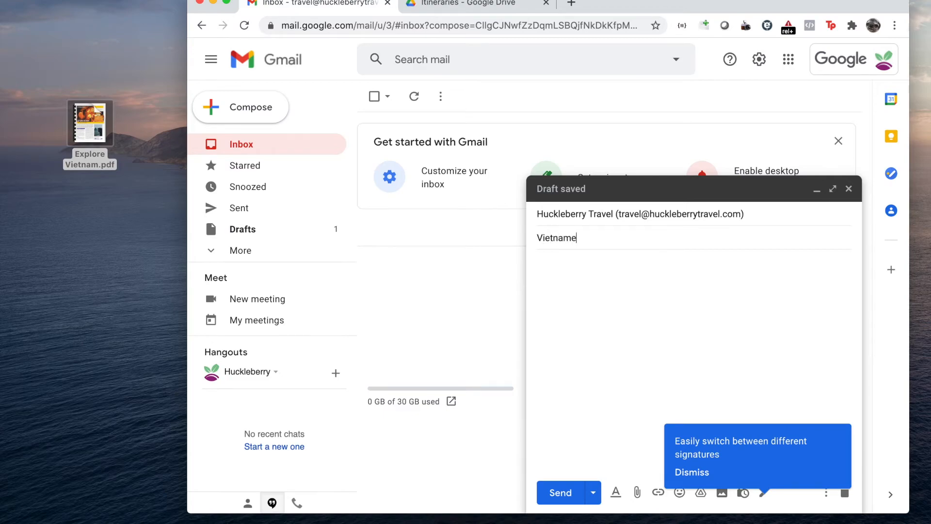
{"action": "key", "text": "BackSpace"}
{"action": "type", "text": "Itiner"}
{"action": "type", "text": "ary"}
{"action": "type", "text": "Here is t"}
{"action": "type", "text": "he itine"}
{"action": "type", "text": "rary"}
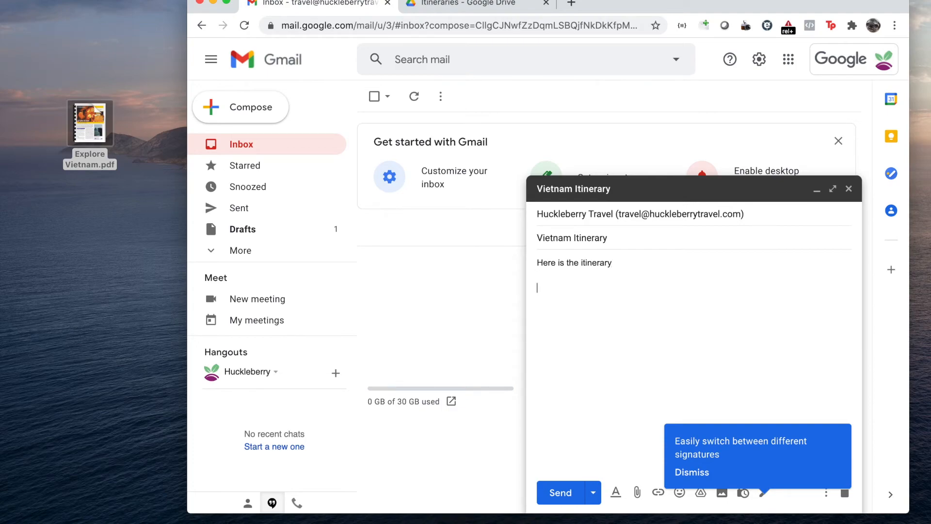
{"action": "key", "text": "super+v"}
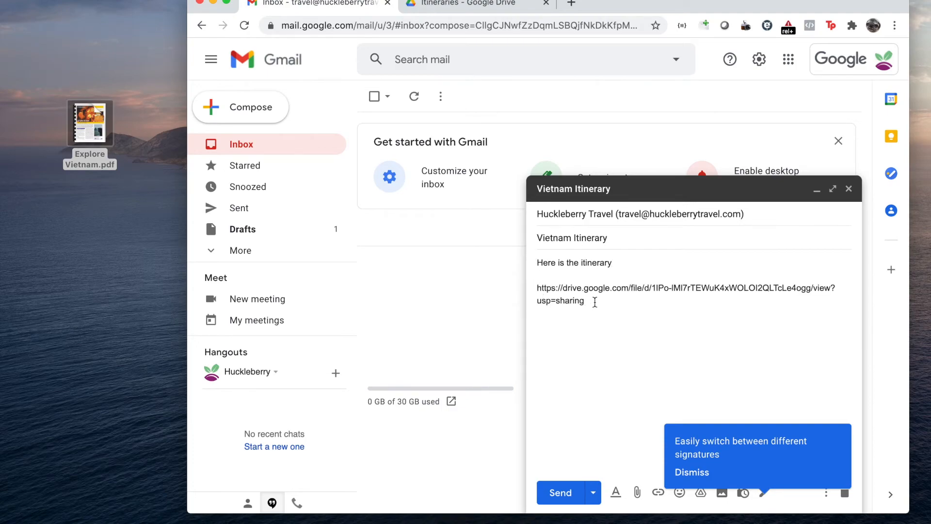
{"action": "left_click_drag", "start_coordinate": [596, 302], "coordinate": [529, 285]}
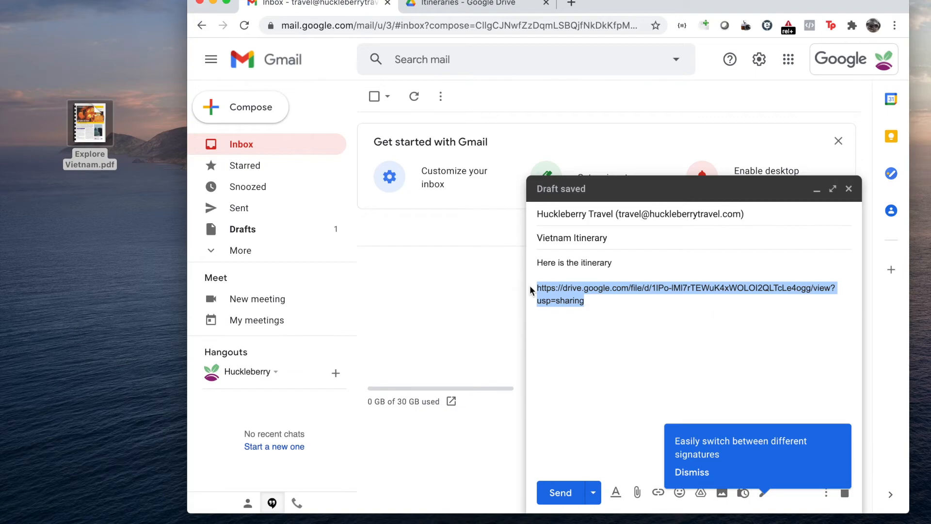
{"action": "key", "text": "BackSpace"}
{"action": "key", "text": "BackSpace"}
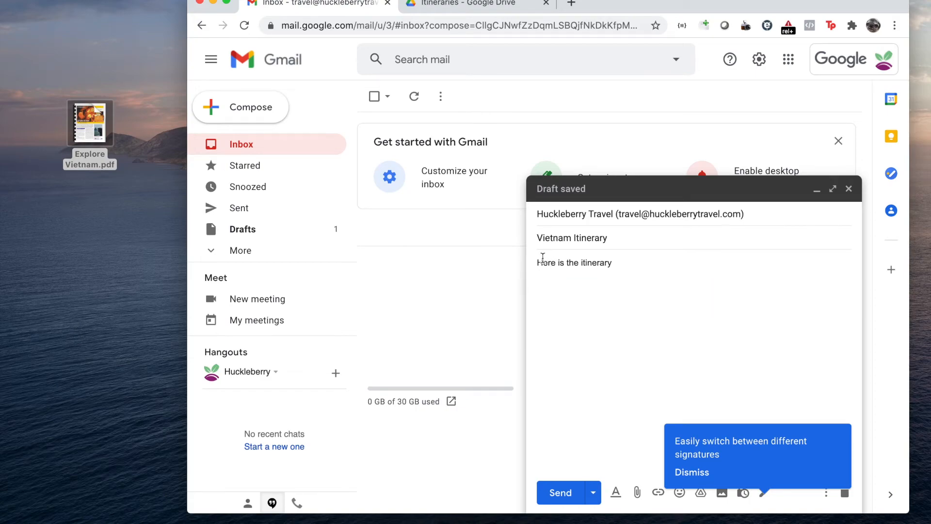
Turn the body text "Here is the itinerary" into a hyperlink to the copied Drive sharing URL.
{"action": "left_click_drag", "start_coordinate": [536, 262], "coordinate": [613, 263]}
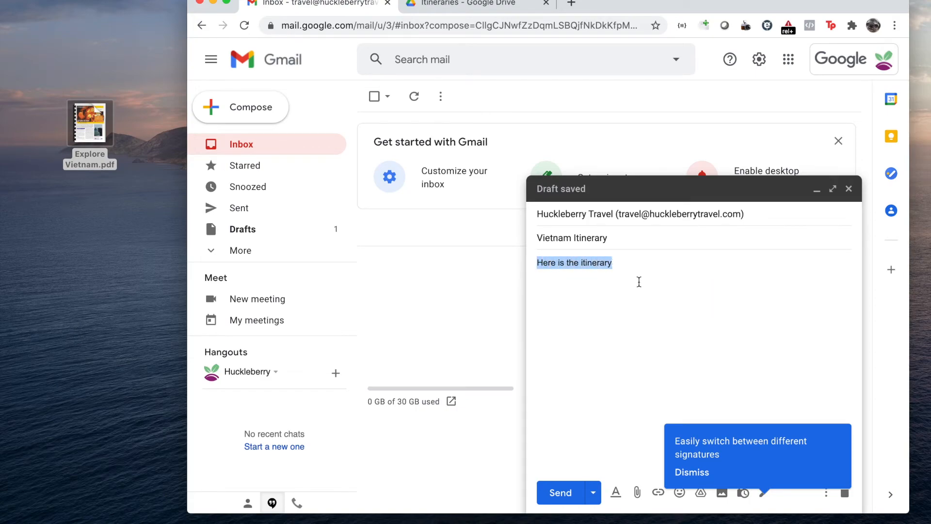
{"action": "left_click", "coordinate": [693, 476]}
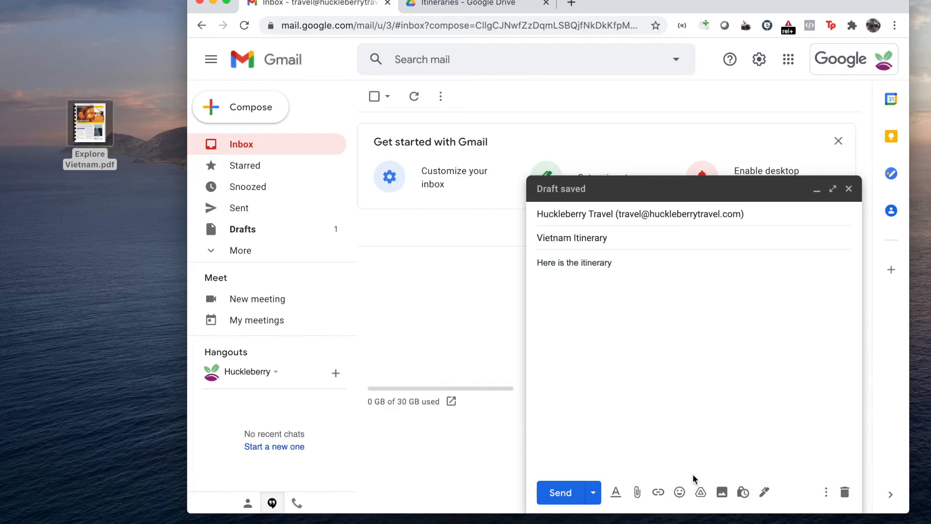
{"action": "left_click", "coordinate": [658, 492]}
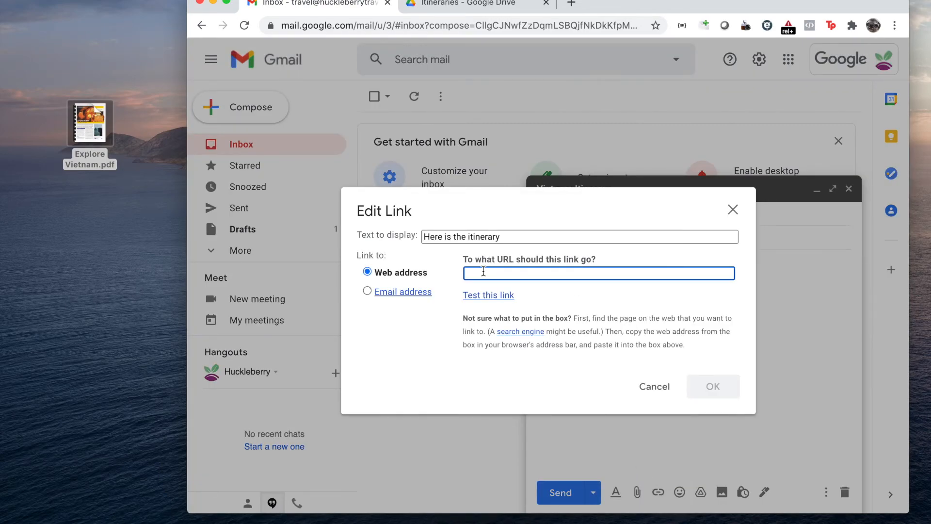
{"action": "key", "text": "super+v"}
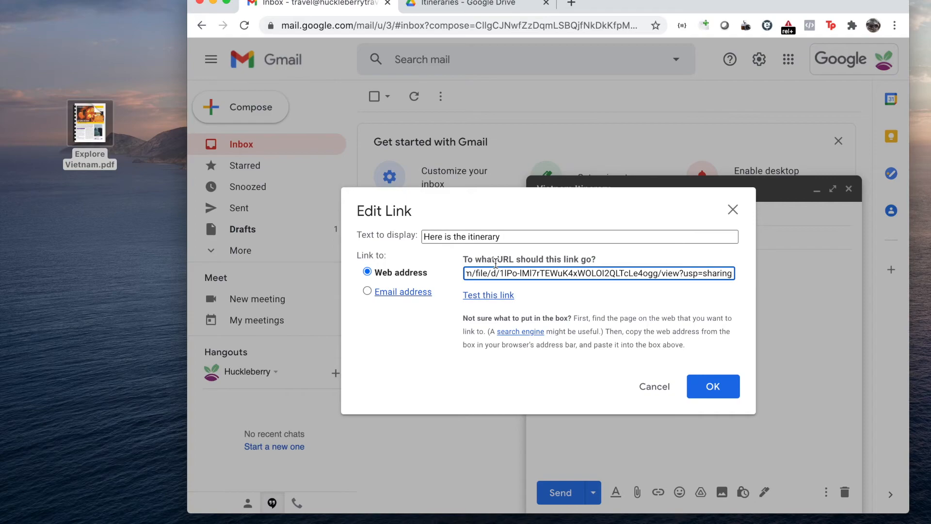
{"action": "left_click", "coordinate": [707, 387]}
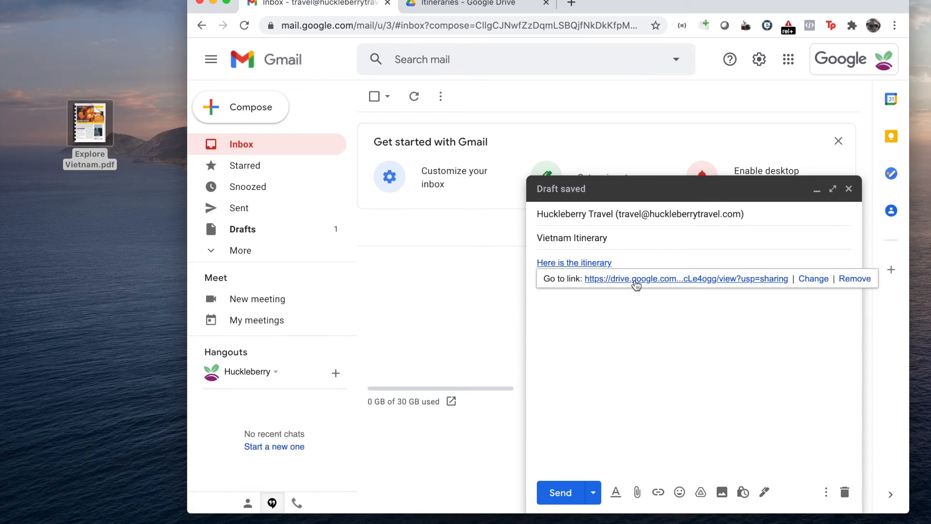
Paste the full Drive sharing URL below the linked text, separated by a blank line, and send the message.
{"action": "left_click", "coordinate": [608, 326]}
{"action": "left_click", "coordinate": [723, 256]}
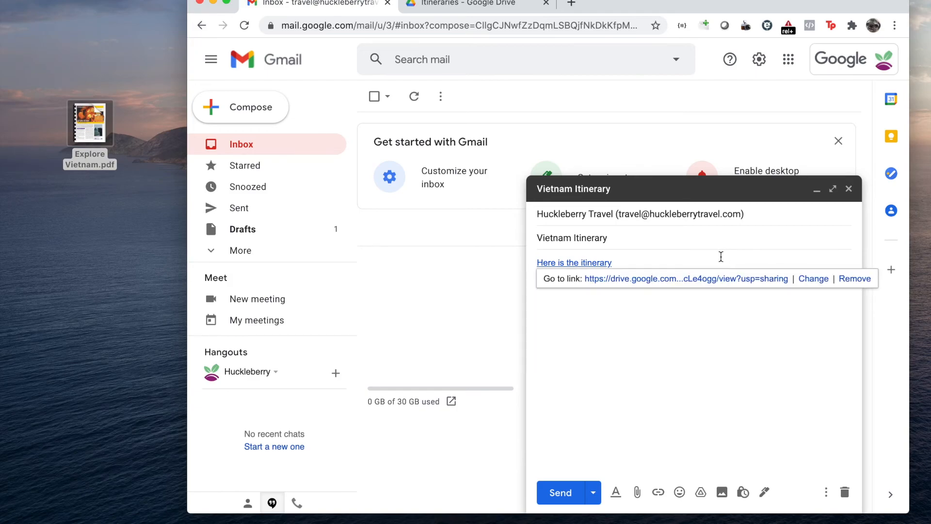
{"action": "left_click", "coordinate": [719, 258]}
{"action": "key", "text": "Return"}
{"action": "key", "text": "Return"}
{"action": "key", "text": "super+v"}
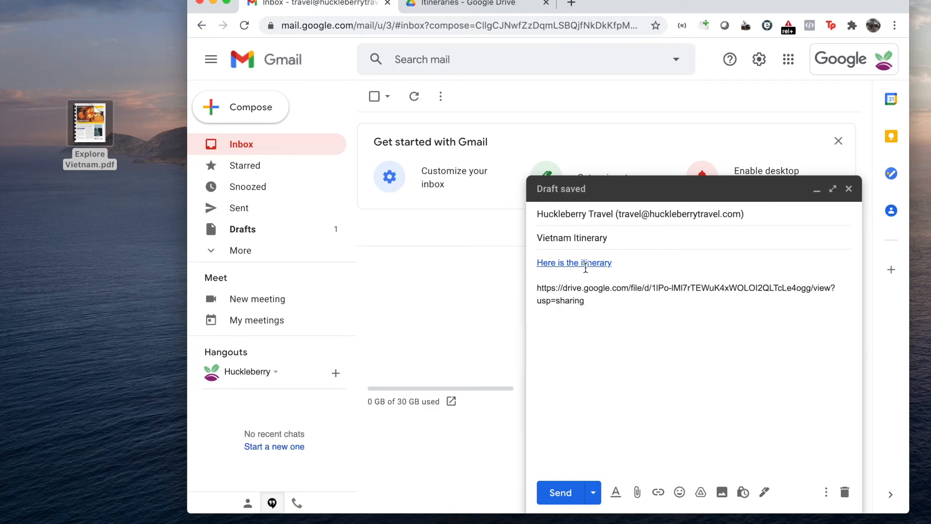
{"action": "left_click", "coordinate": [559, 491]}
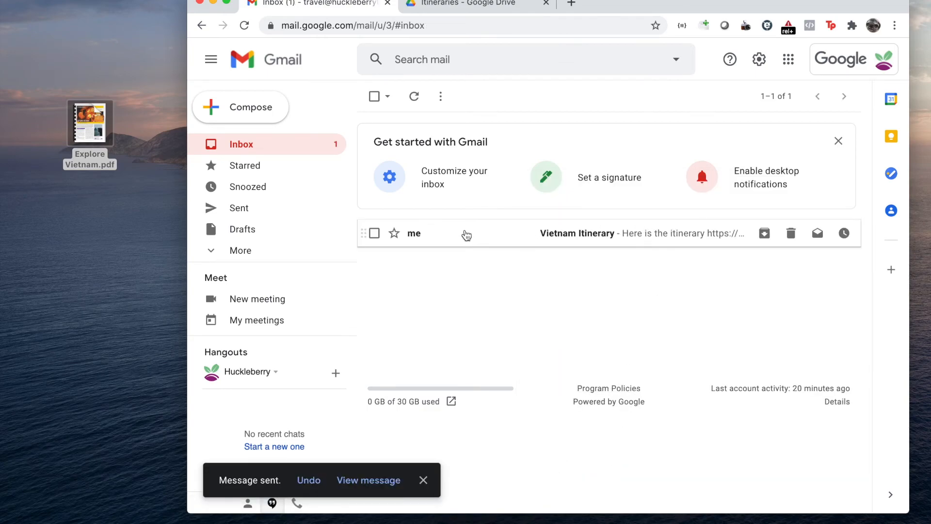
Open the received Vietnam Itinerary email and follow its "Here is the itinerary" link.
{"action": "left_click", "coordinate": [466, 234]}
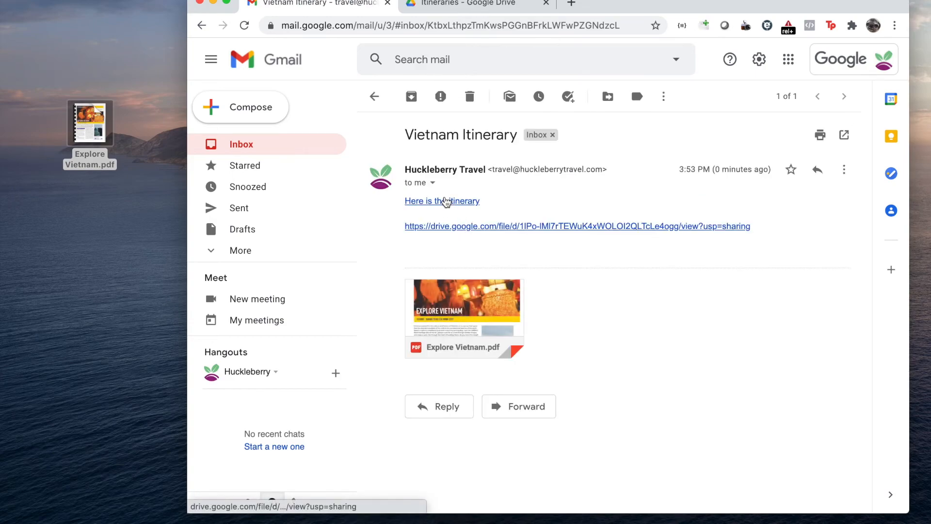
{"action": "left_click", "coordinate": [444, 200]}
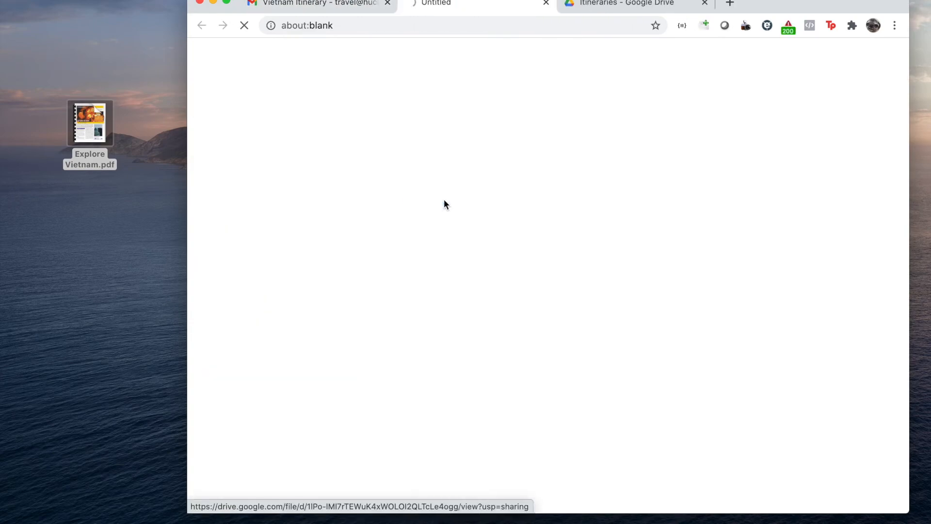